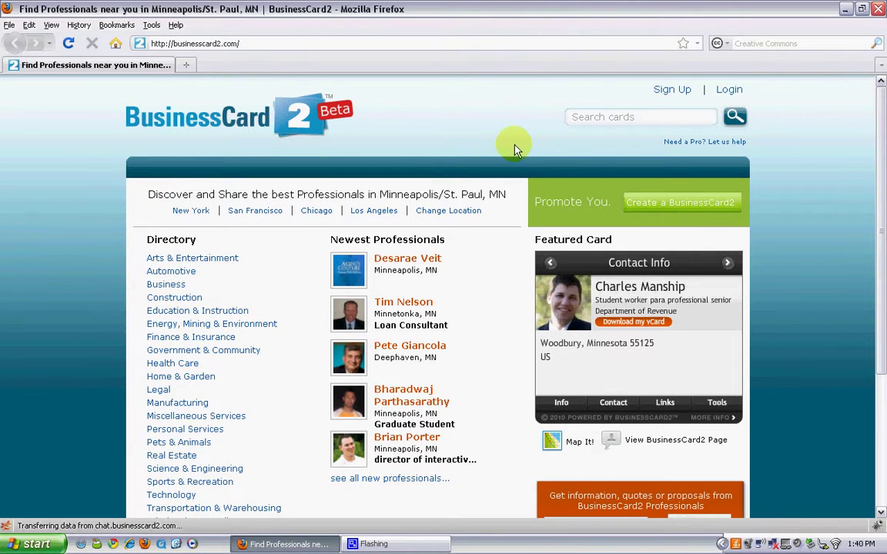
# Begin a new card, enter the account e-mail, password twice and card page address, then submit.
pyautogui.click(658, 207)
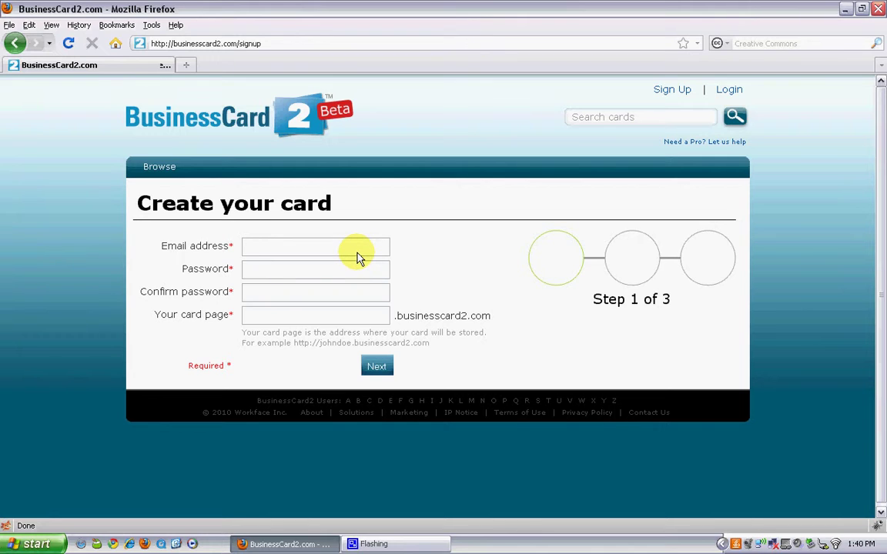
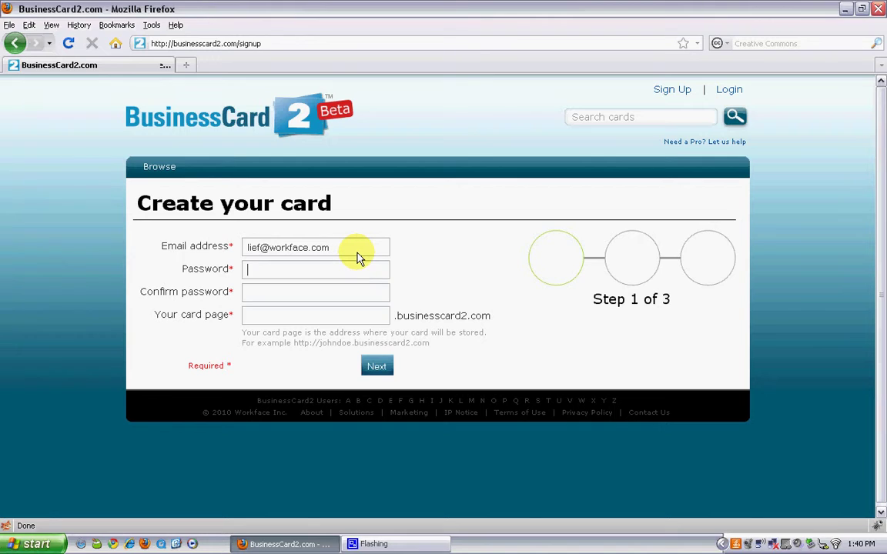
pyautogui.press('Tab')
pyautogui.write('••••••••')
pyautogui.press('Tab')
pyautogui.write('••••••••')
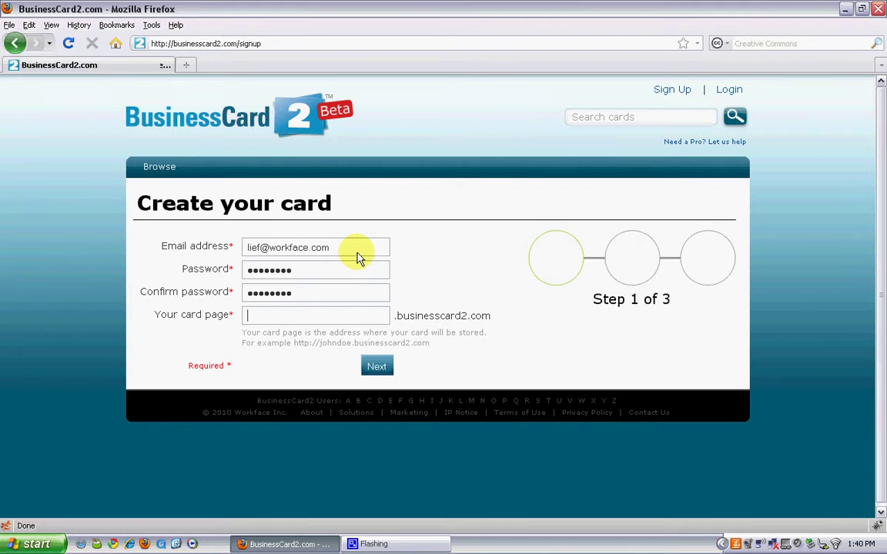
pyautogui.press('Tab')
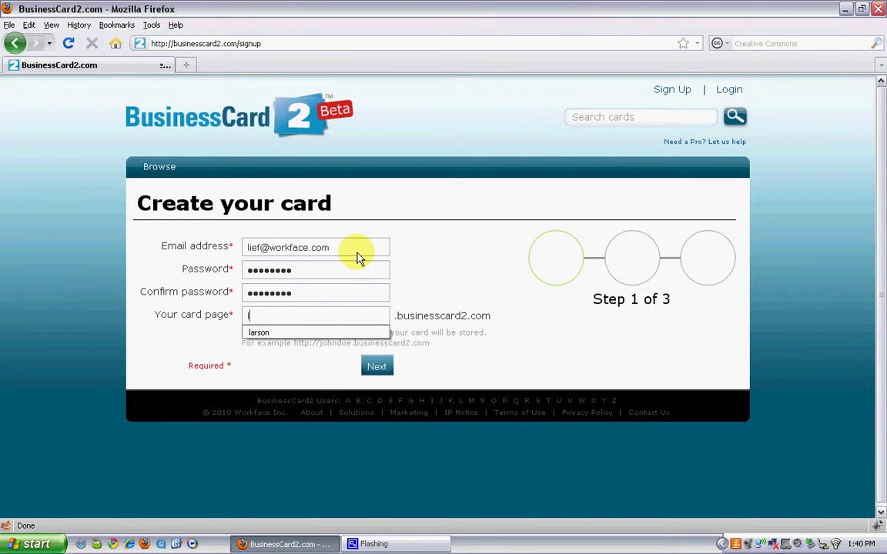
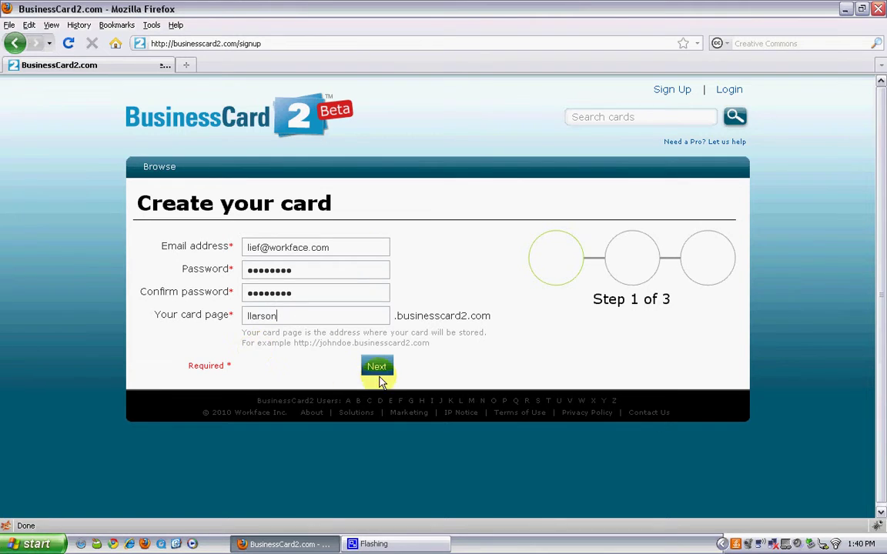
pyautogui.click(377, 367)
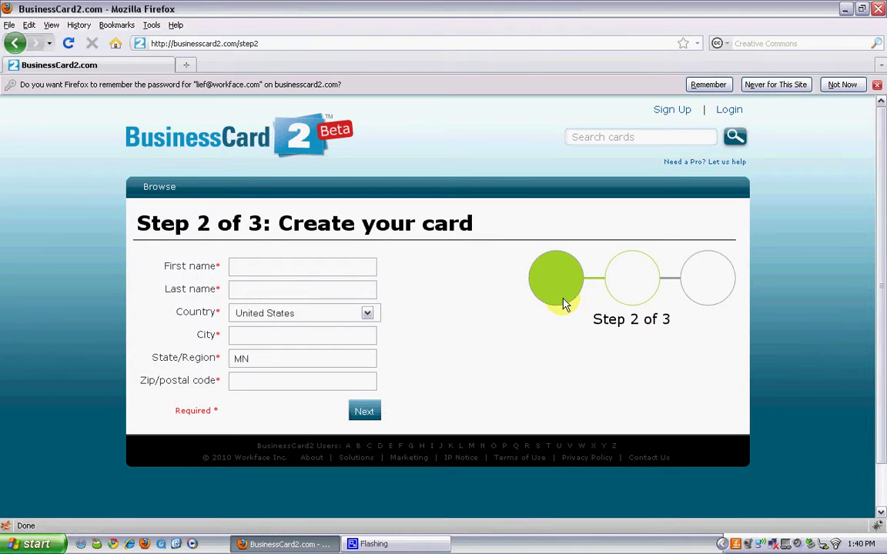
# Enter the person's first and last name, city and zip code, submit, and dismiss the password-save prompt.
pyautogui.click(292, 270)
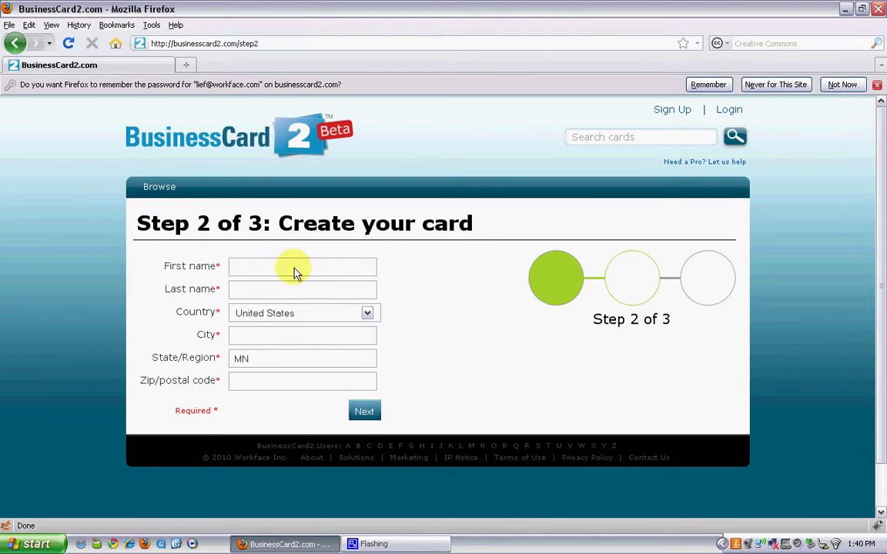
pyautogui.press('Tab')
pyautogui.press('Tab')
pyautogui.press('Tab')
pyautogui.write('Minneapol')
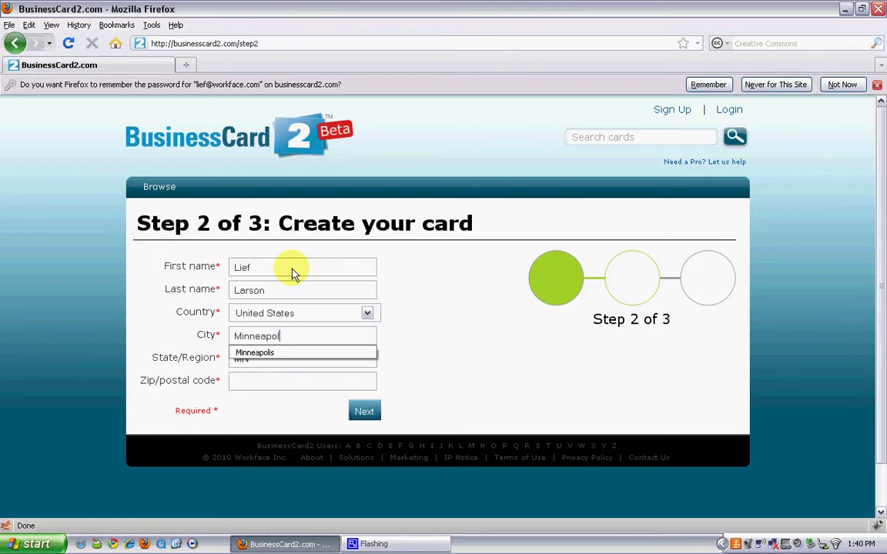
pyautogui.write('is')
pyautogui.press('Tab')
pyautogui.press('Tab')
pyautogui.write('5')
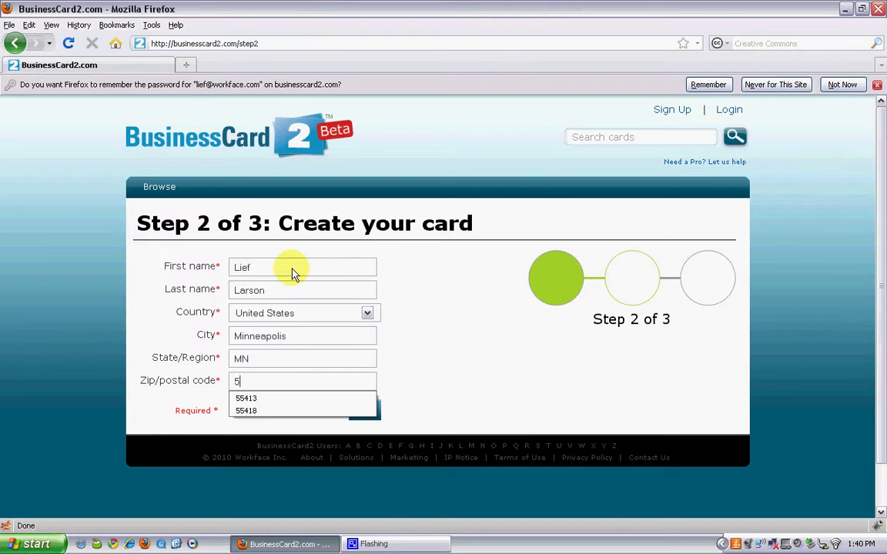
pyautogui.write('5413')
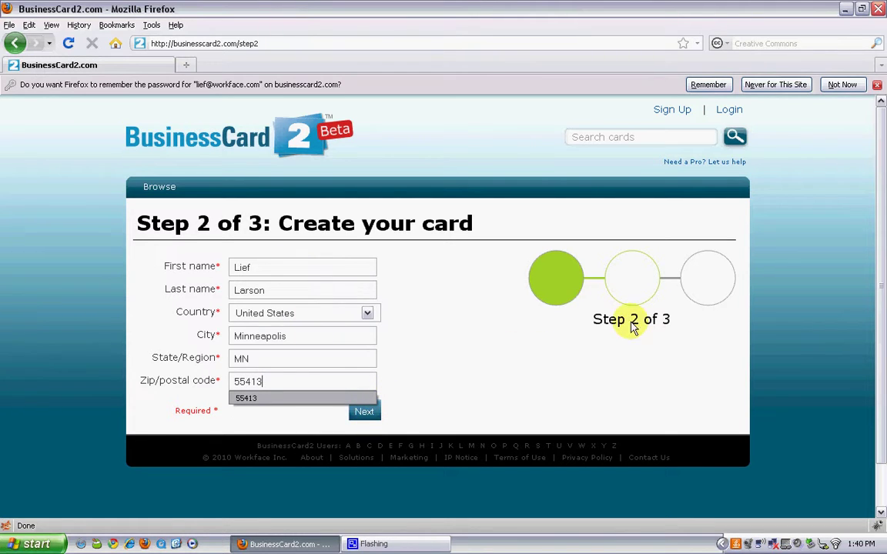
pyautogui.click(363, 415)
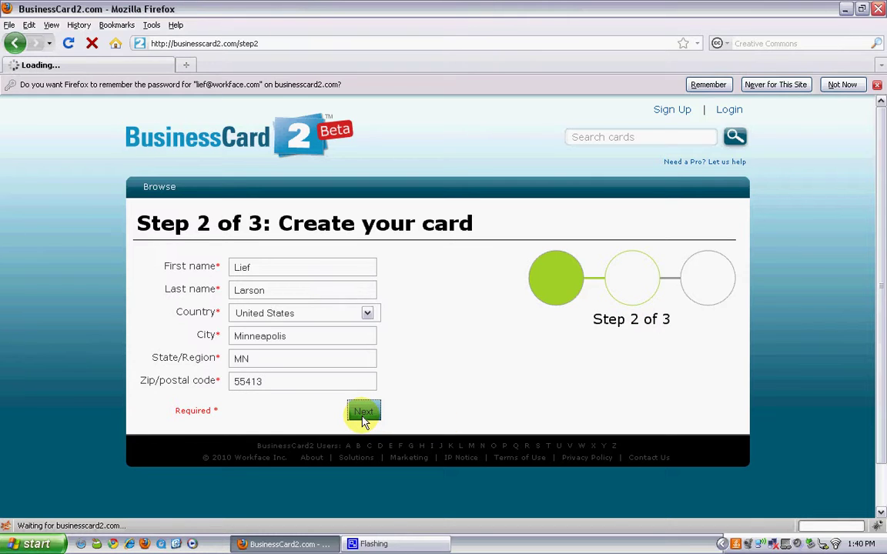
pyautogui.click(842, 85)
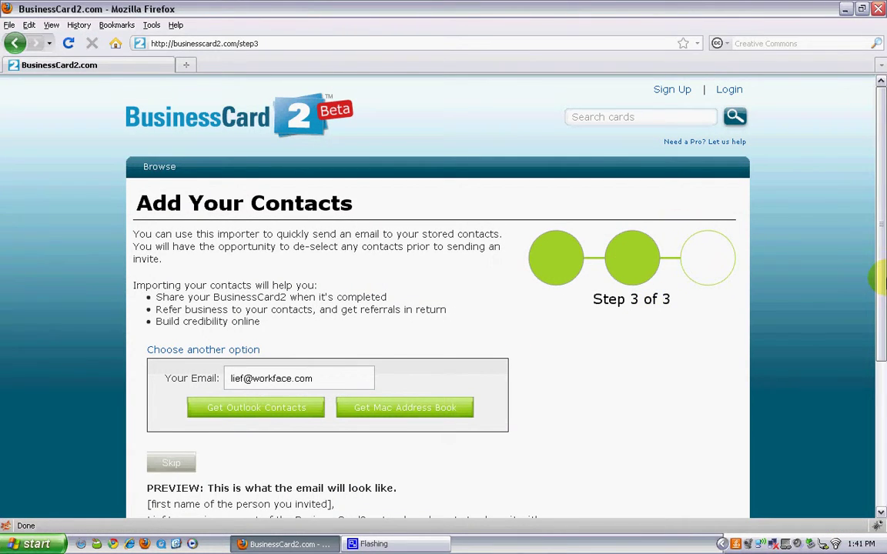
# View the other contact-import services, then skip importing contacts to finish card setup.
pyautogui.moveTo(882, 277); pyautogui.dragTo(882, 309)
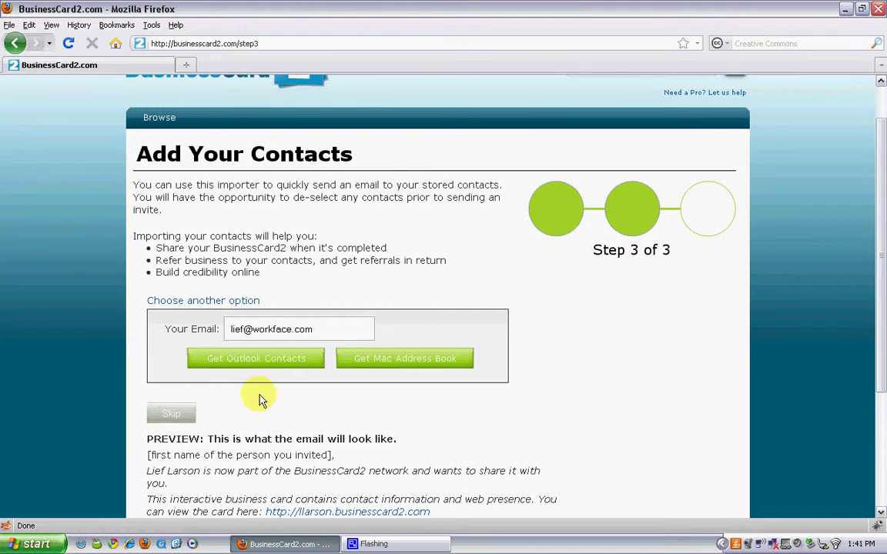
pyautogui.click(238, 302)
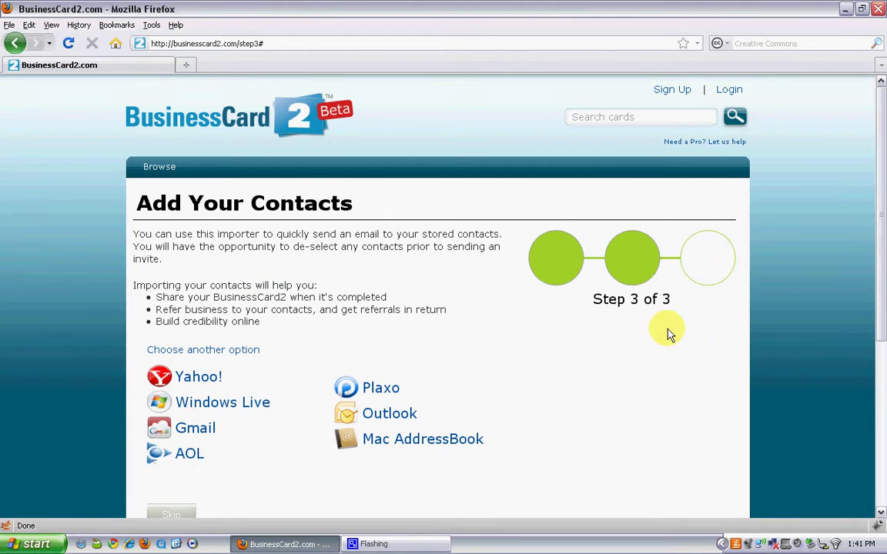
pyautogui.moveTo(884, 225); pyautogui.dragTo(884, 289)
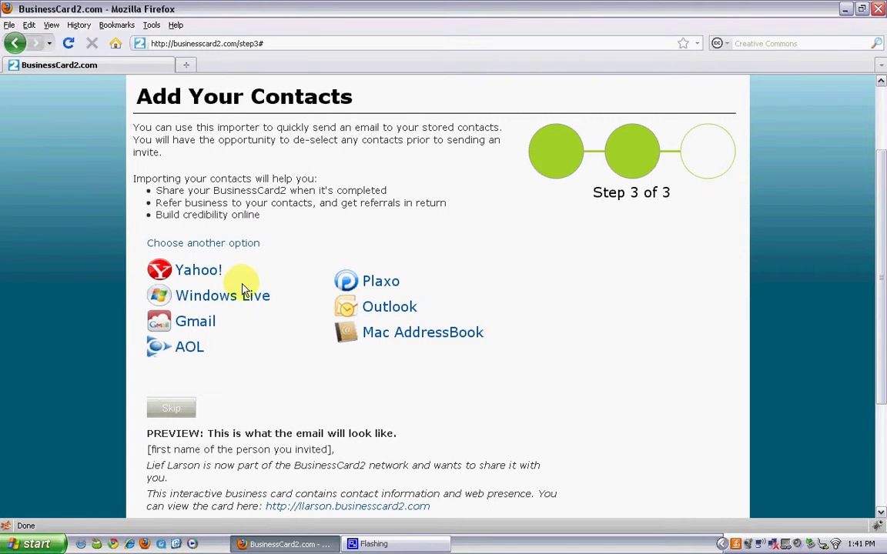
pyautogui.click(171, 408)
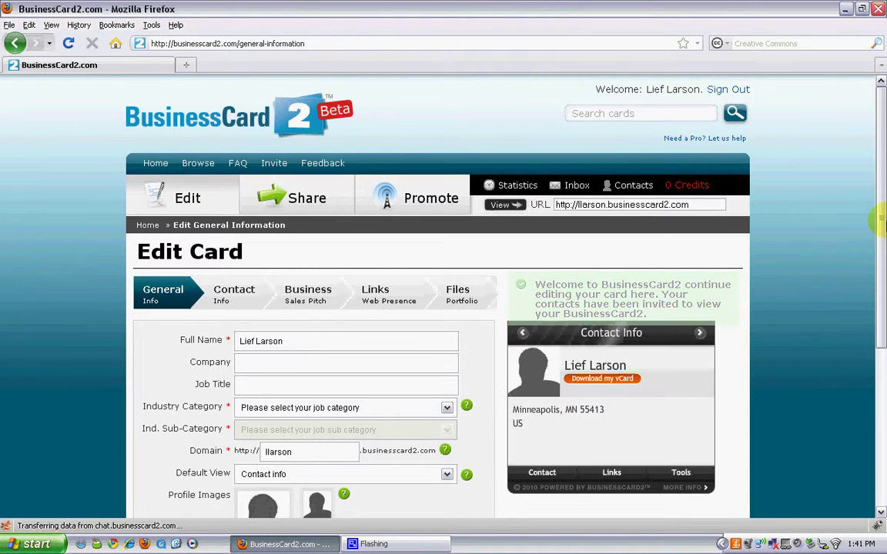
# Scroll down the General Info form to the Save buttons.
pyautogui.scroll(-3, 882, 225)
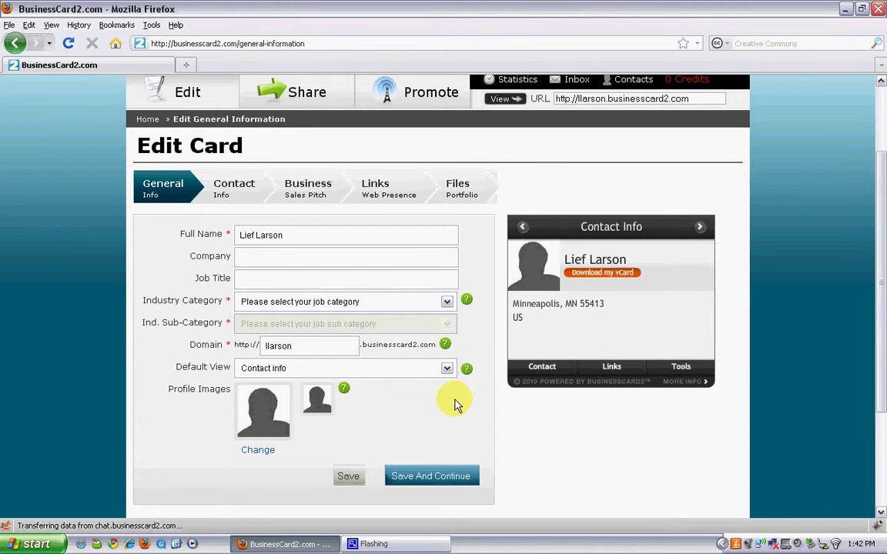
# Close the Industry Category list unchanged, then show the Default View choices, offering only Contact info.
pyautogui.click(447, 303)
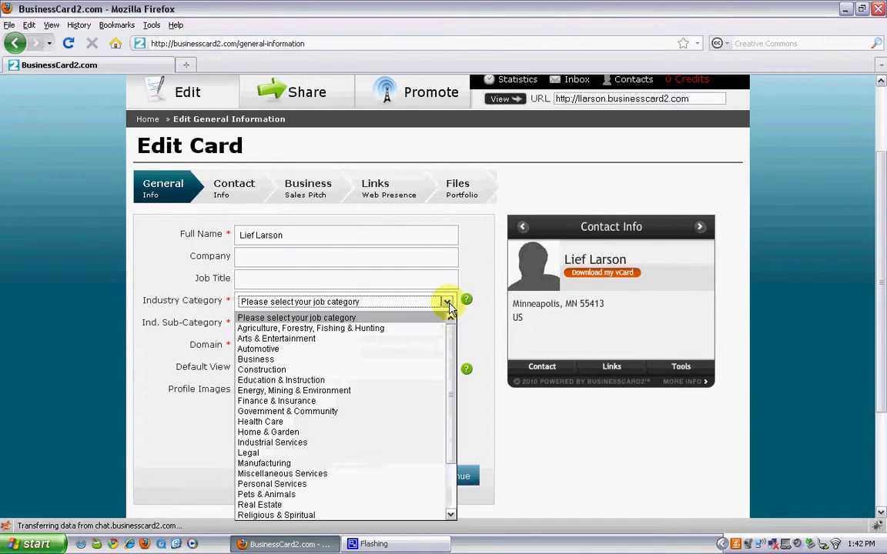
pyautogui.click(449, 306)
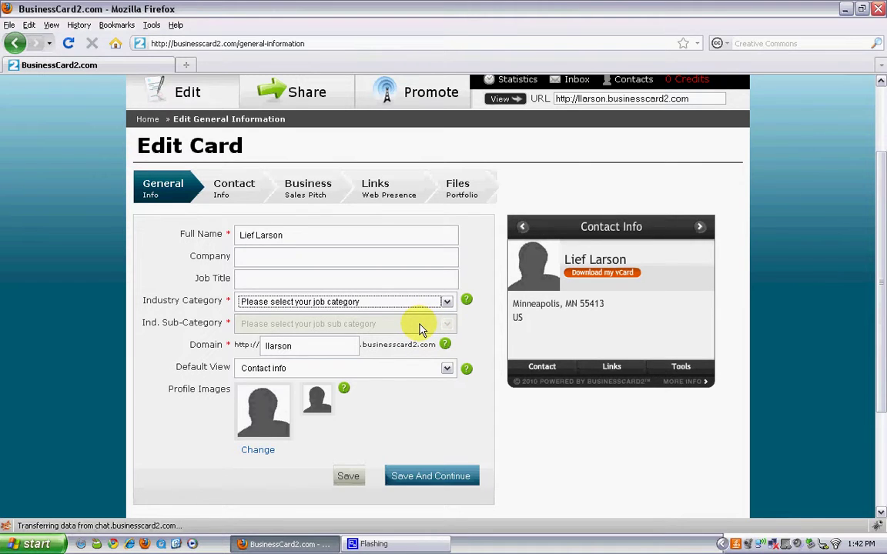
pyautogui.click(447, 373)
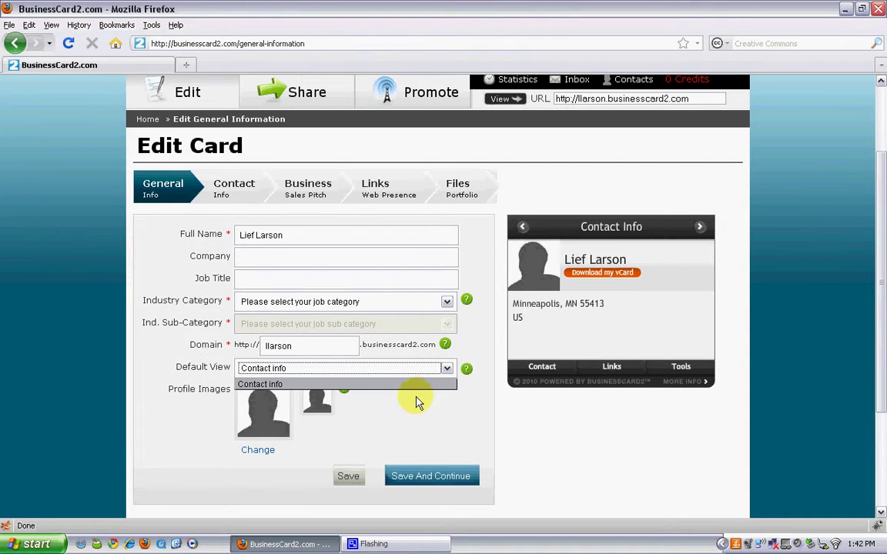
pyautogui.click(416, 402)
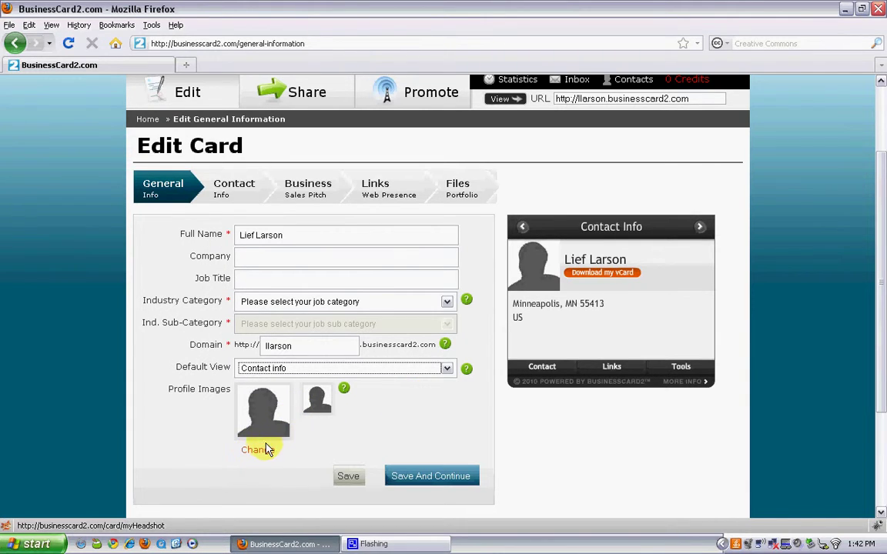
pyautogui.click(261, 450)
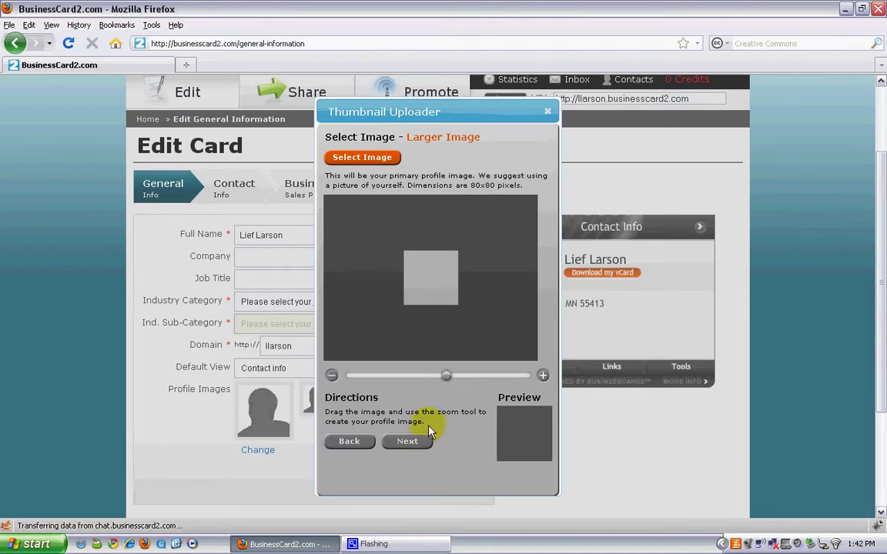
pyautogui.click(547, 113)
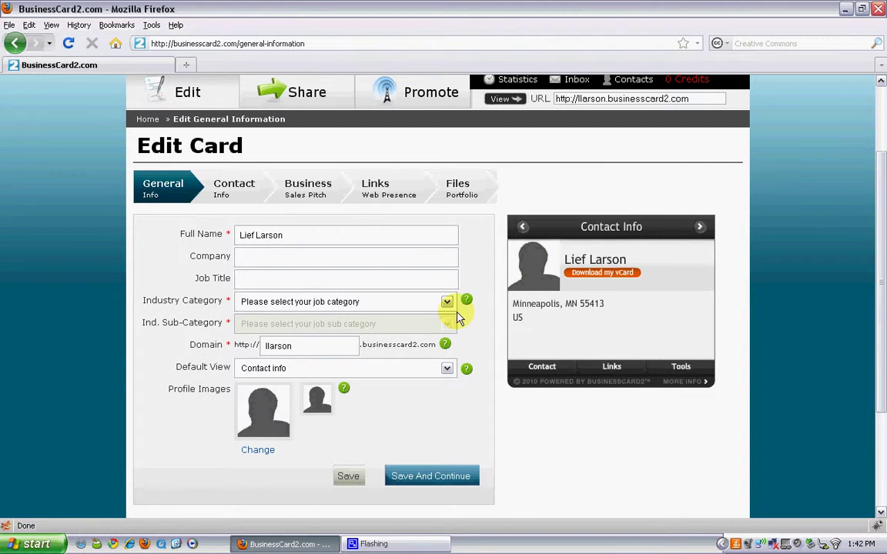
pyautogui.moveTo(468, 301)
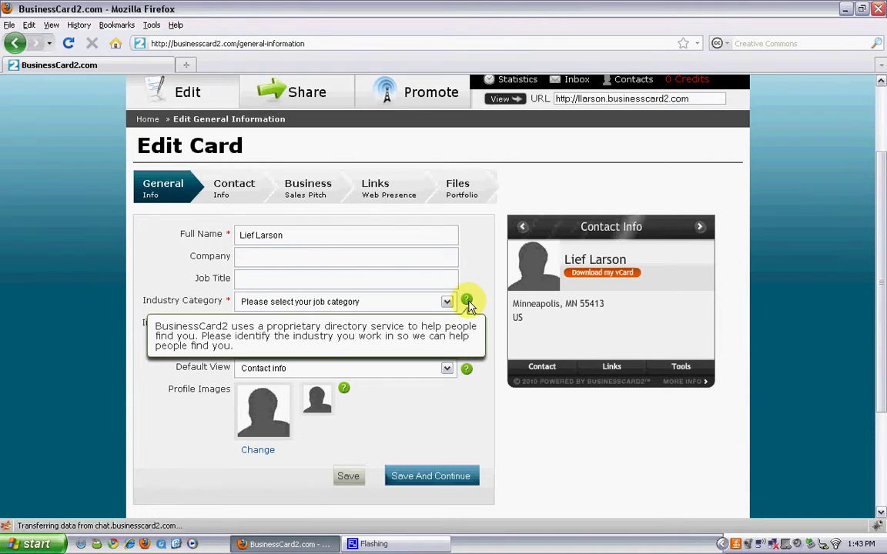
pyautogui.moveTo(467, 369)
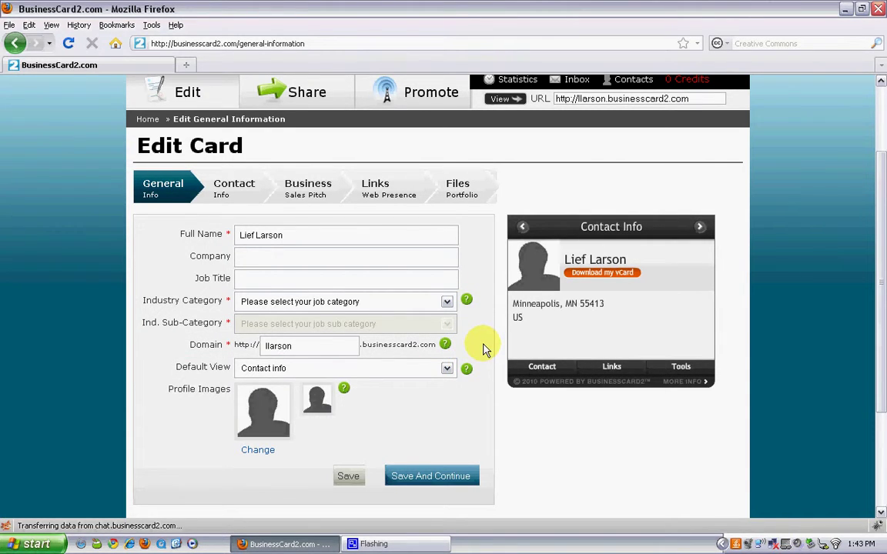
pyautogui.click(387, 199)
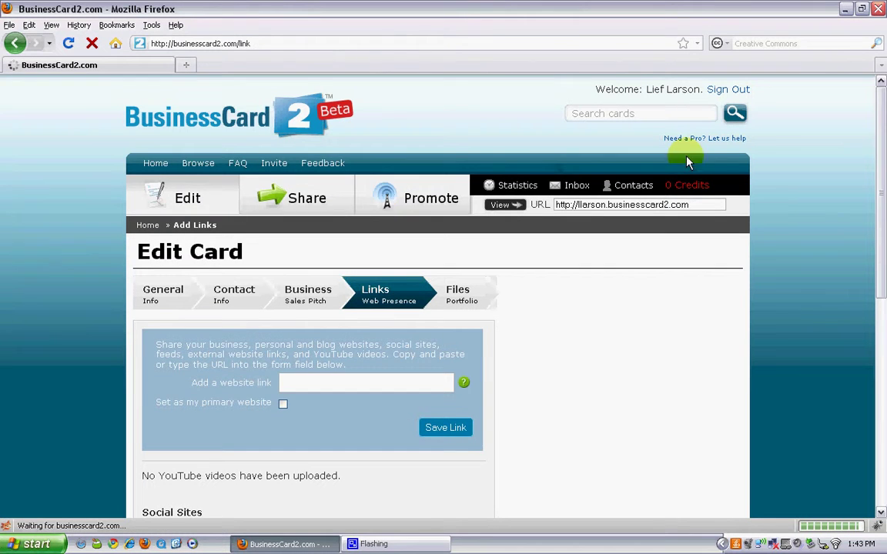
# Look over the empty Links section, trying the Add a website link field, then switch to Files.
pyautogui.moveTo(879, 135); pyautogui.dragTo(881, 211)
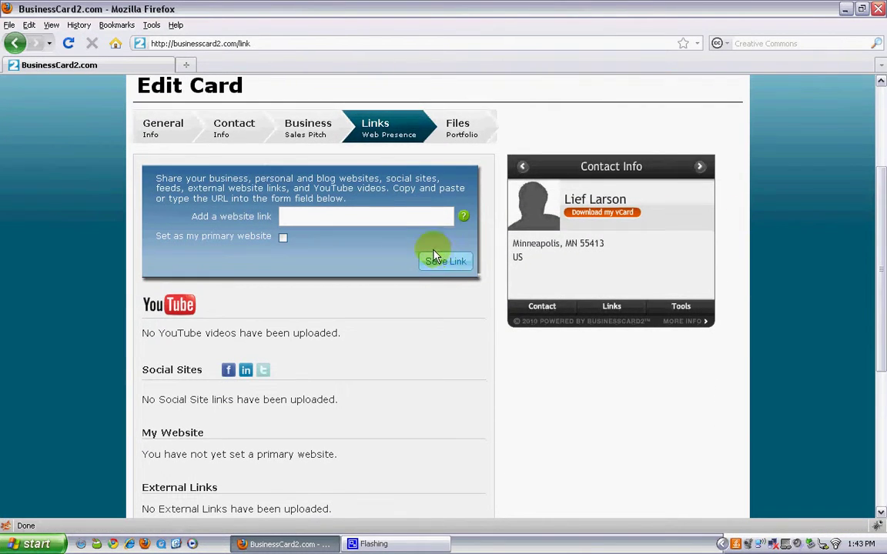
pyautogui.click(368, 222)
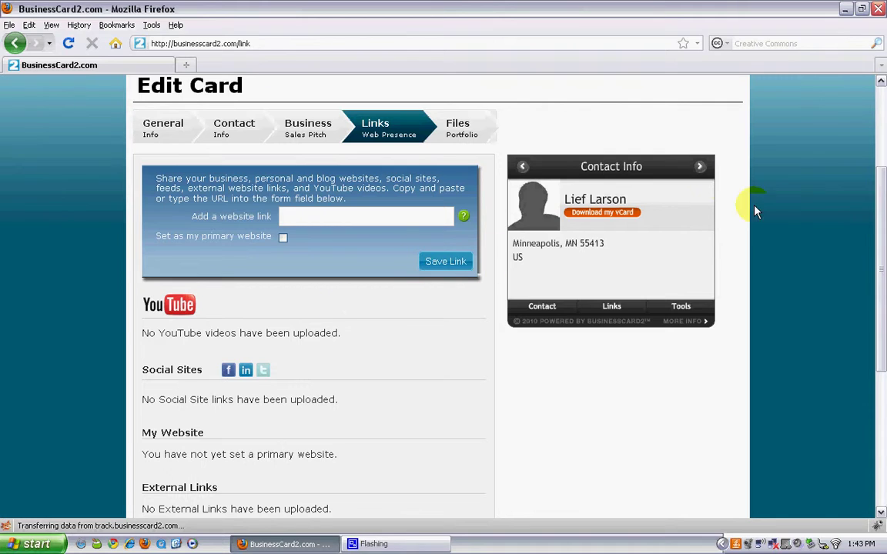
pyautogui.scroll(-2, 882, 207)
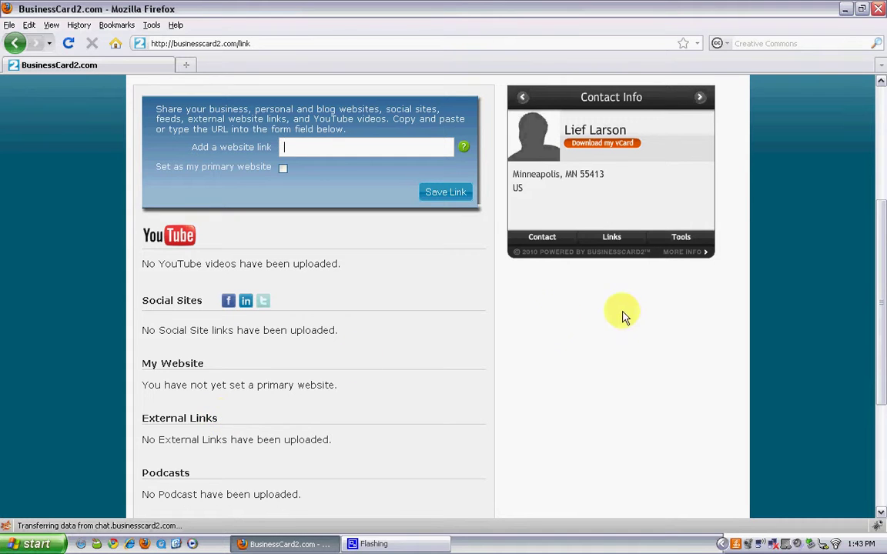
pyautogui.moveTo(881, 257); pyautogui.dragTo(882, 209)
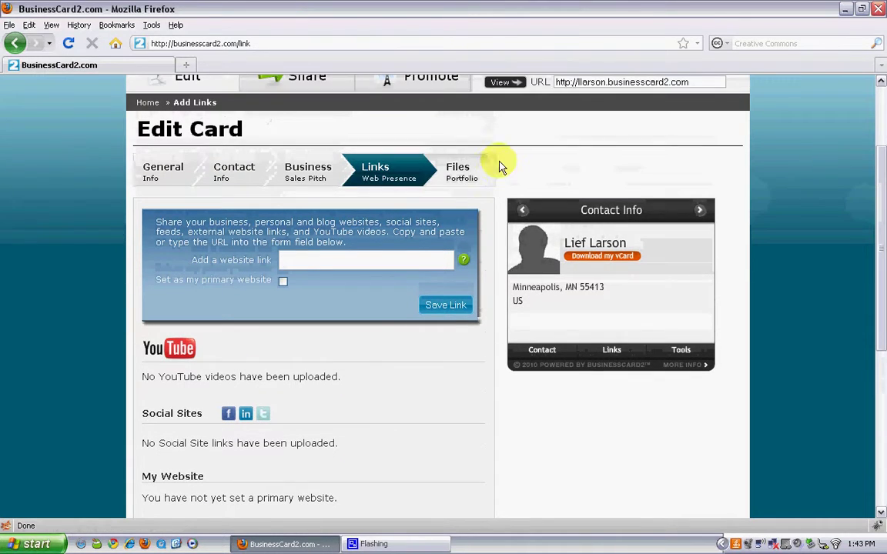
pyautogui.click(470, 178)
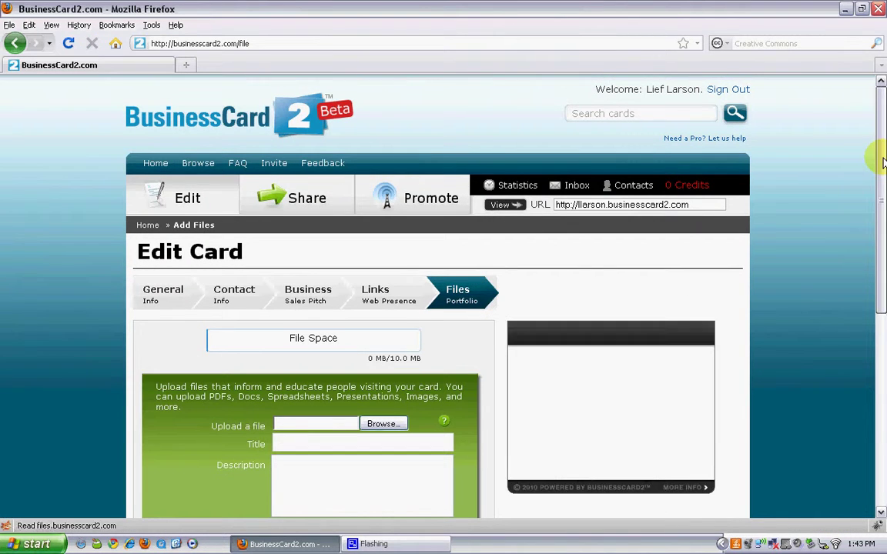
# Scroll through the empty Add Files page, showing 0 MB of 10.0 MB used.
pyautogui.scroll(-3, 883, 162)
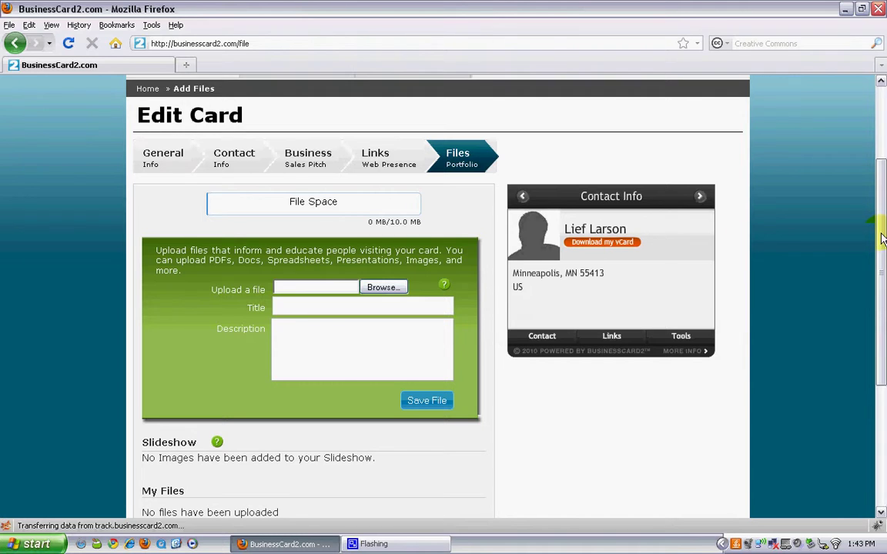
pyautogui.scroll(-3, 883, 251)
pyautogui.moveTo(883, 250); pyautogui.dragTo(882, 296)
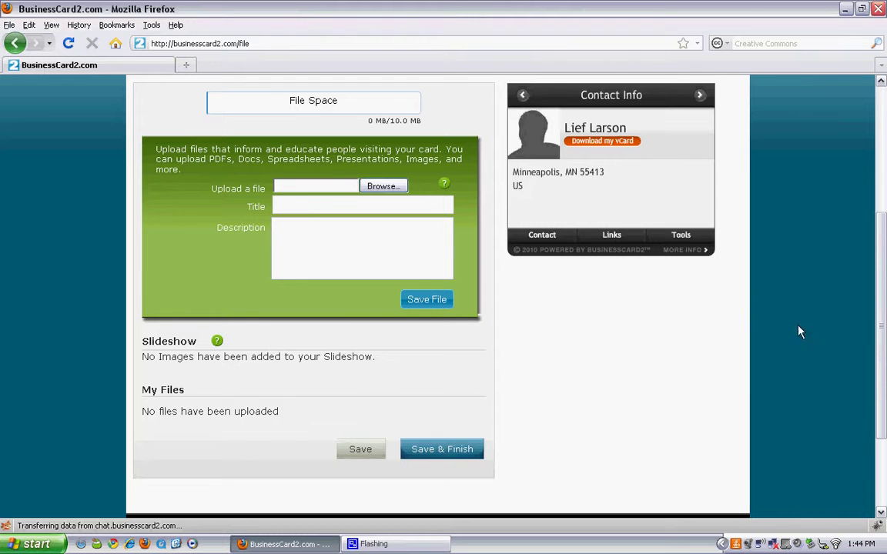
pyautogui.moveTo(882, 342); pyautogui.dragTo(877, 216)
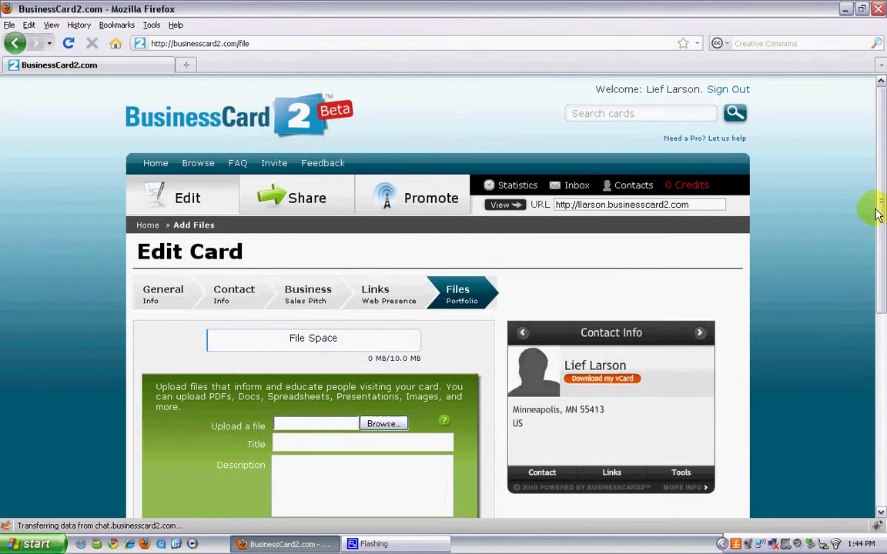